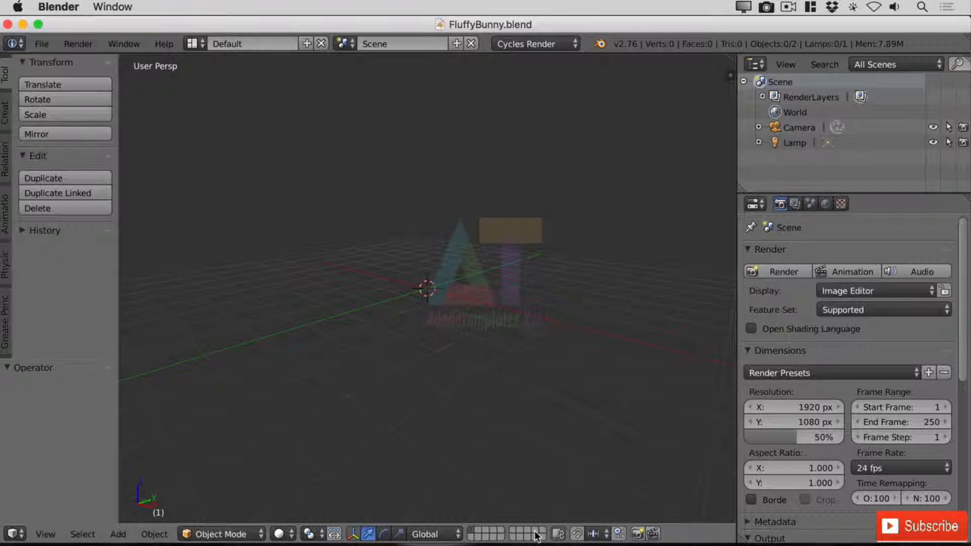
Show layers 2, 3, 4 and 1 one at a time, and run through layers 1 to 10 in order
{"action": "left_click", "coordinate": [479, 531]}
{"action": "left_click", "coordinate": [487, 530]}
{"action": "left_click", "coordinate": [496, 530]}
{"action": "left_click", "coordinate": [473, 534]}
{"action": "key", "text": "1"}
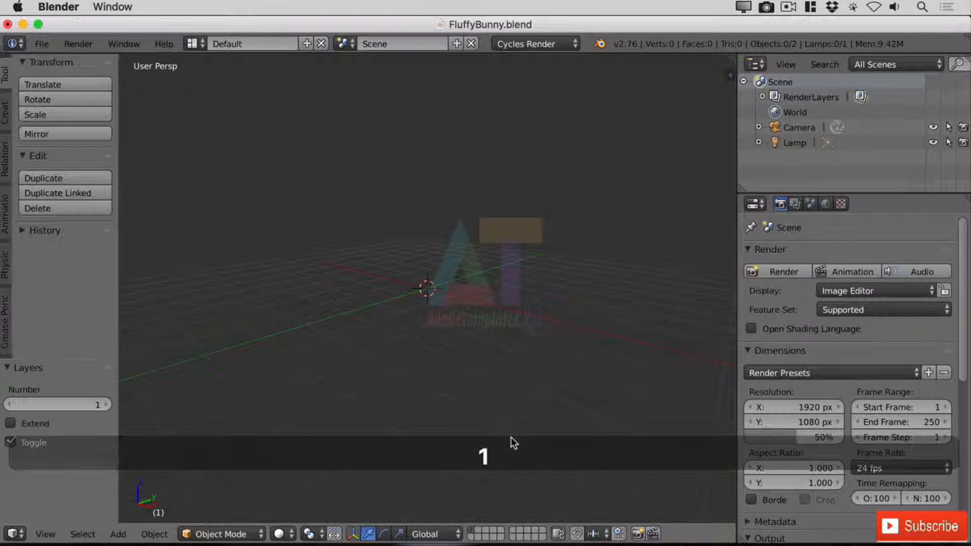
{"action": "key", "text": "2"}
{"action": "key", "text": "3"}
{"action": "key", "text": "4"}
{"action": "key", "text": "5"}
{"action": "key", "text": "6"}
{"action": "key", "text": "7"}
{"action": "key", "text": "8"}
{"action": "key", "text": "9"}
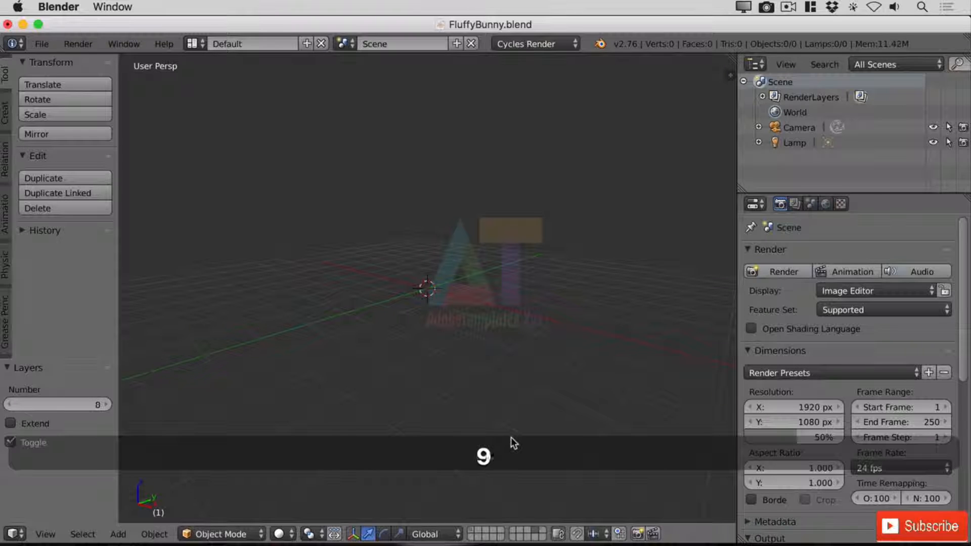
{"action": "key", "text": "0"}
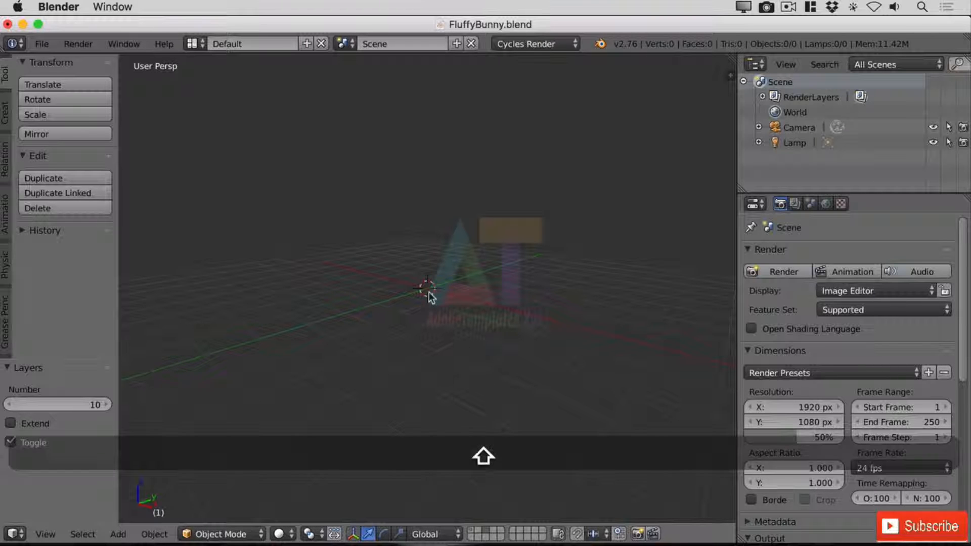
Add a torus mesh on layer 3 and raise it about 2.38 units along the Z axis
{"action": "key", "text": "shift+a"}
{"action": "mouse_move", "coordinate": [433, 295]}
{"action": "left_click", "coordinate": [514, 112]}
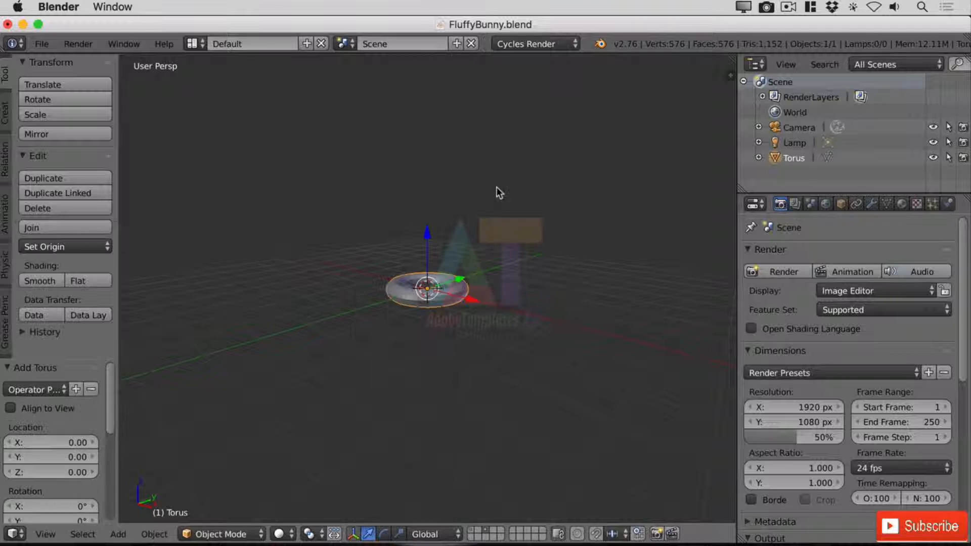
{"action": "key", "text": "g"}
{"action": "key", "text": "z"}
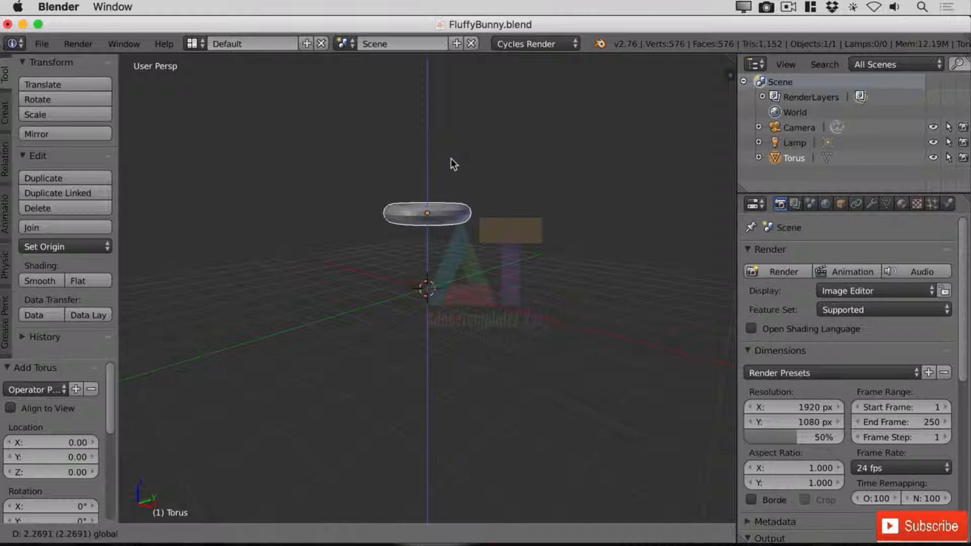
{"action": "left_click", "coordinate": [450, 159]}
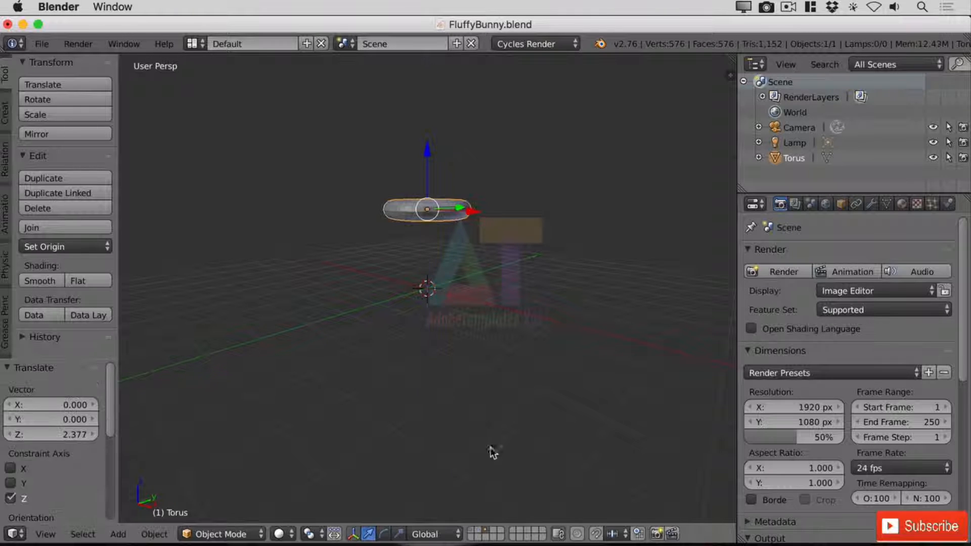
Add a plane mesh on layer 1 and scale it up uniformly by a factor of about 8.3
{"action": "left_click", "coordinate": [484, 530]}
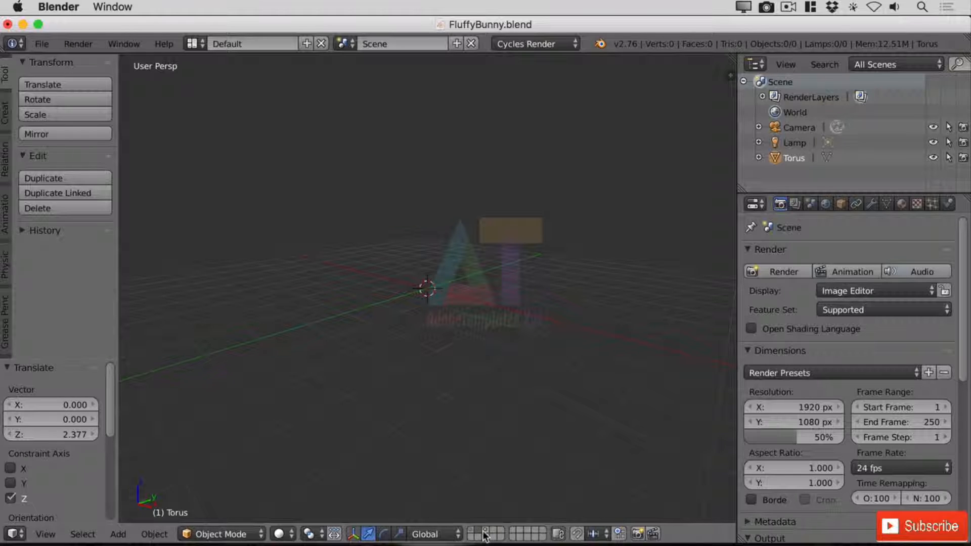
{"action": "left_click", "coordinate": [472, 531]}
{"action": "key", "text": "shift+a"}
{"action": "mouse_move", "coordinate": [416, 250]}
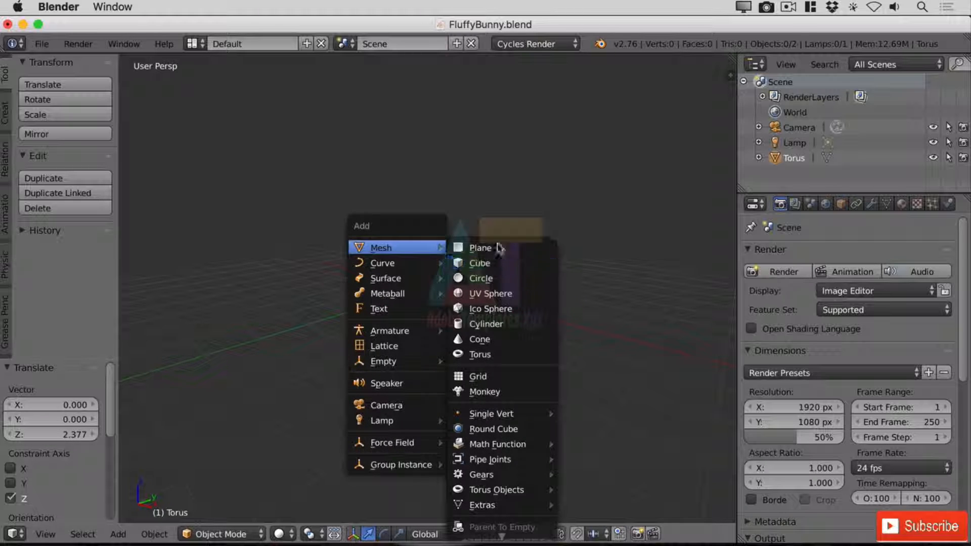
{"action": "left_click", "coordinate": [498, 248]}
{"action": "key", "text": "s"}
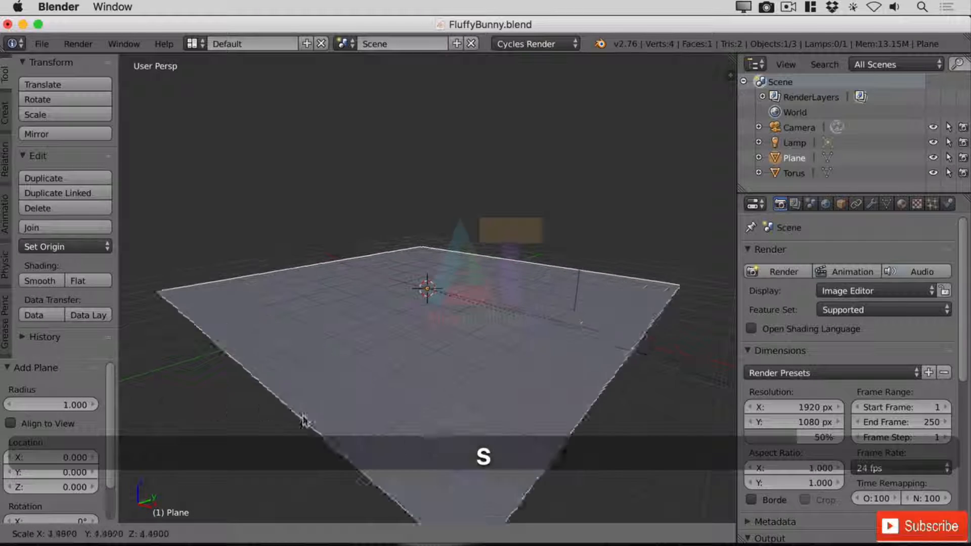
{"action": "left_click", "coordinate": [450, 440]}
Switch back and forth between layer 3 and layer 1 to compare the objects they contain
{"action": "left_click", "coordinate": [487, 534]}
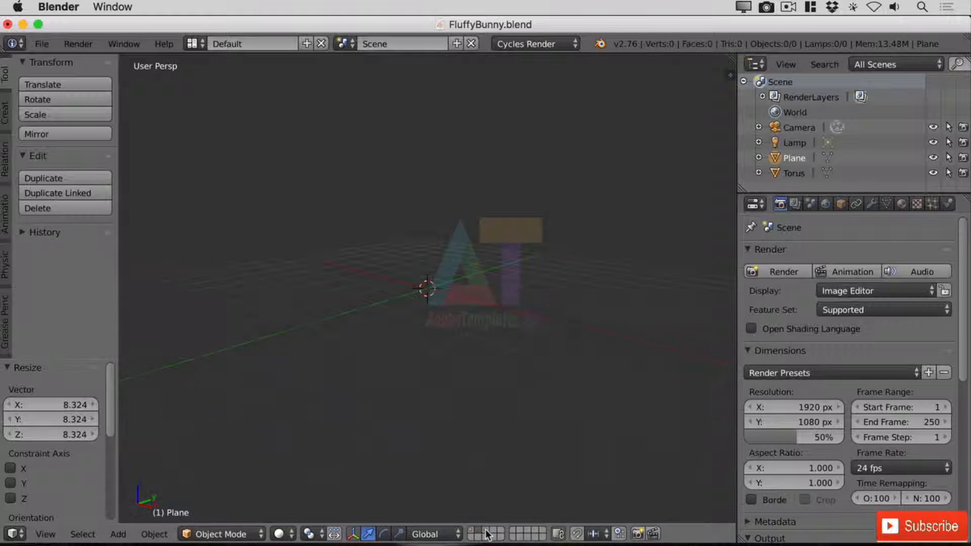
{"action": "left_click", "coordinate": [487, 530]}
{"action": "left_click", "coordinate": [472, 531]}
{"action": "left_click", "coordinate": [485, 531]}
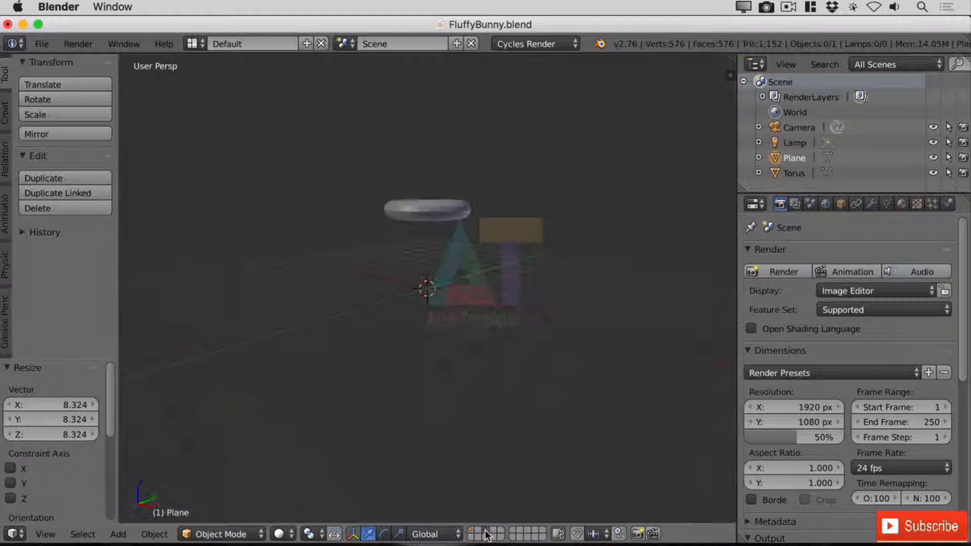
{"action": "left_click", "coordinate": [472, 530]}
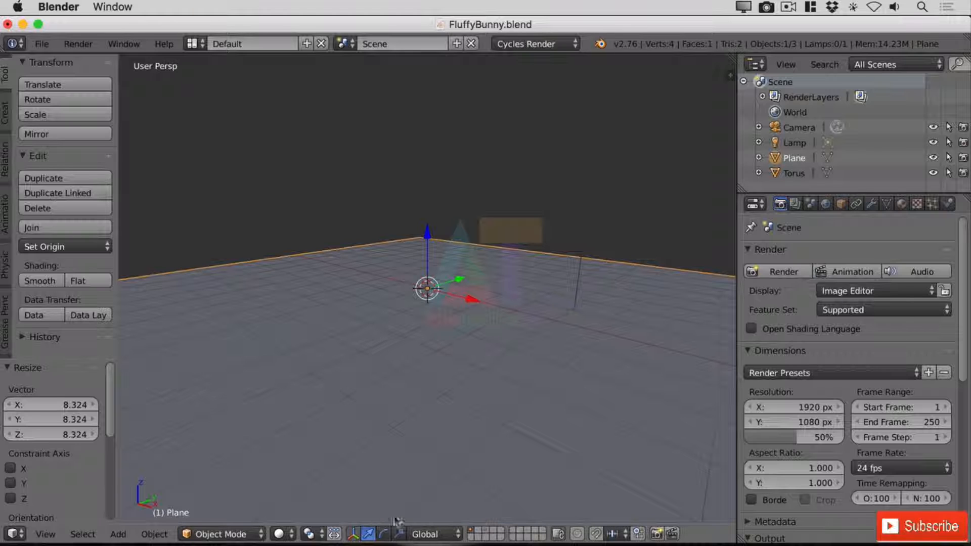
Move the torus from layer 3 to layer 2
{"action": "left_click", "coordinate": [487, 532]}
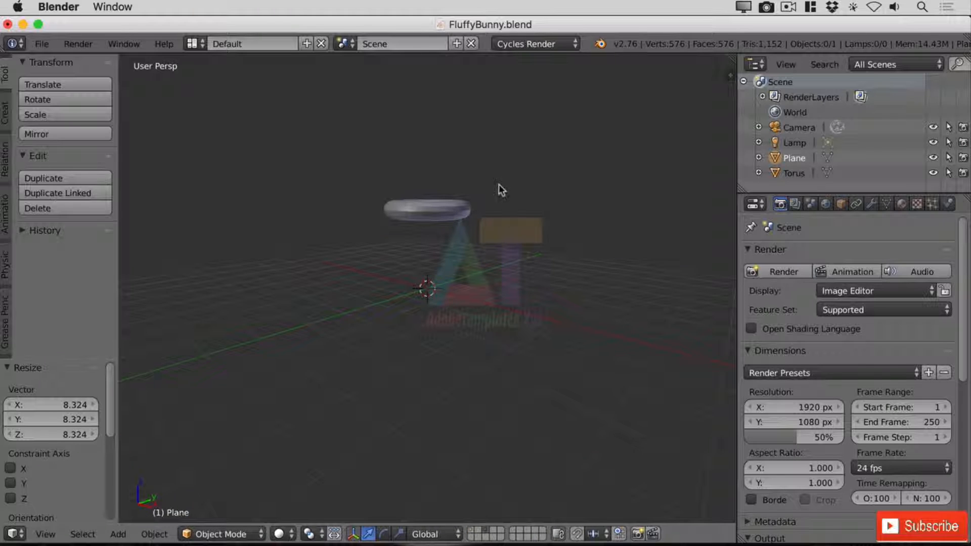
{"action": "right_click", "coordinate": [441, 212]}
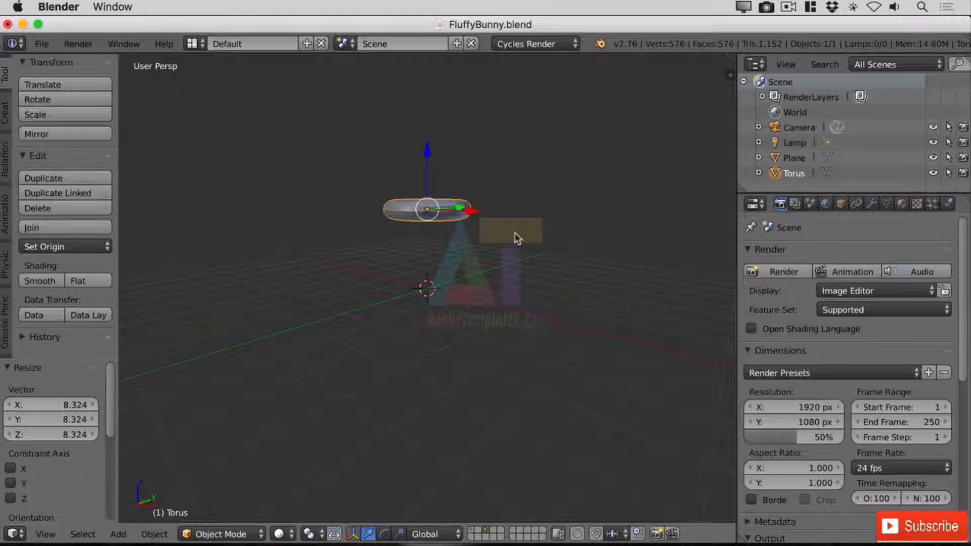
{"action": "left_click", "coordinate": [154, 534]}
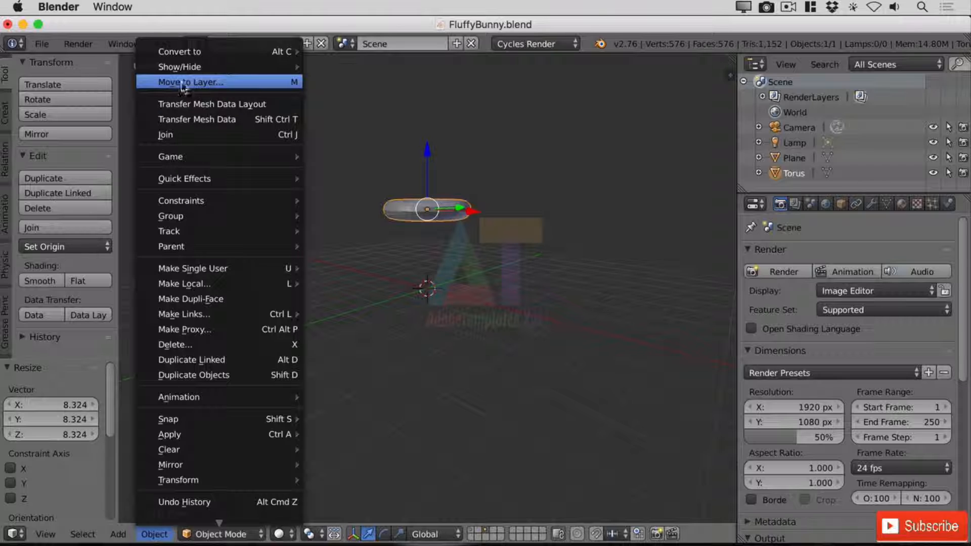
{"action": "left_click", "coordinate": [292, 83]}
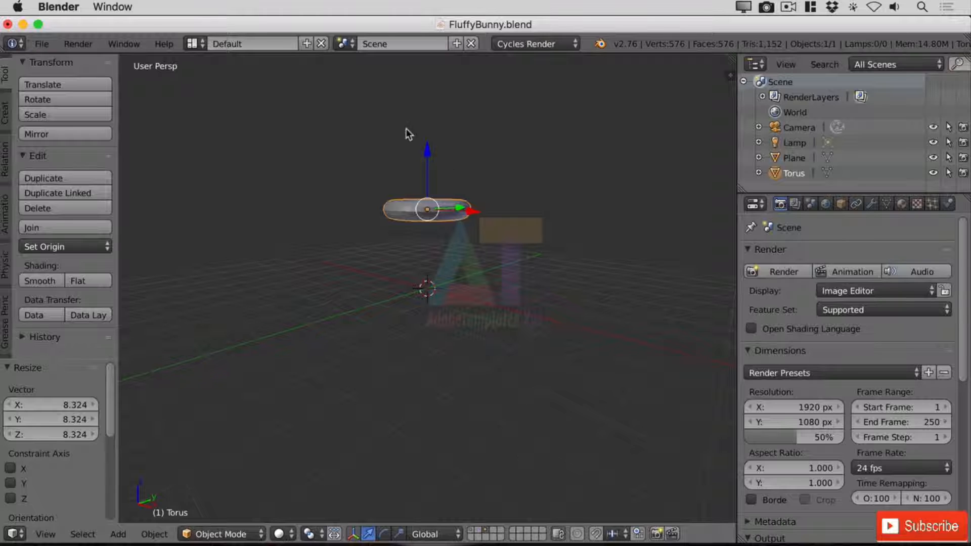
{"action": "key", "text": "m"}
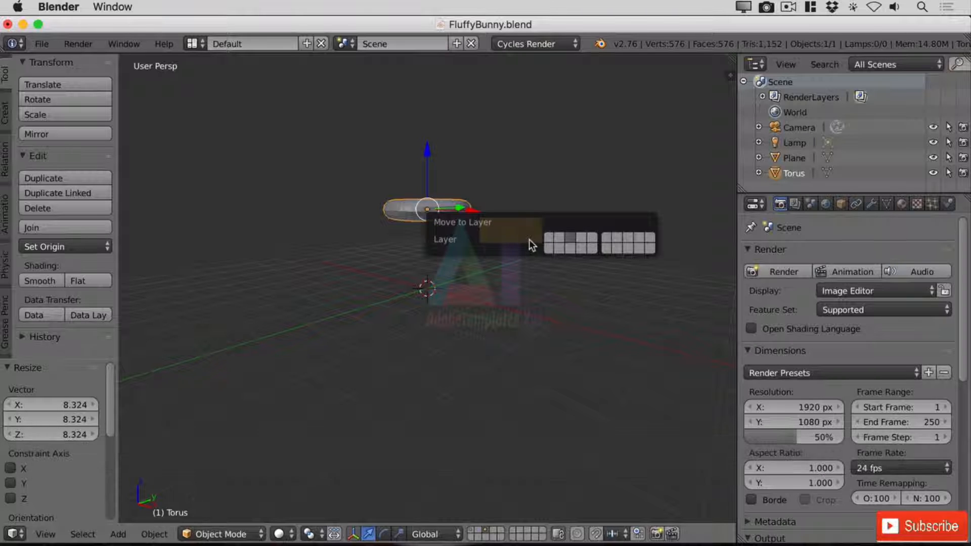
{"action": "left_click", "coordinate": [561, 237]}
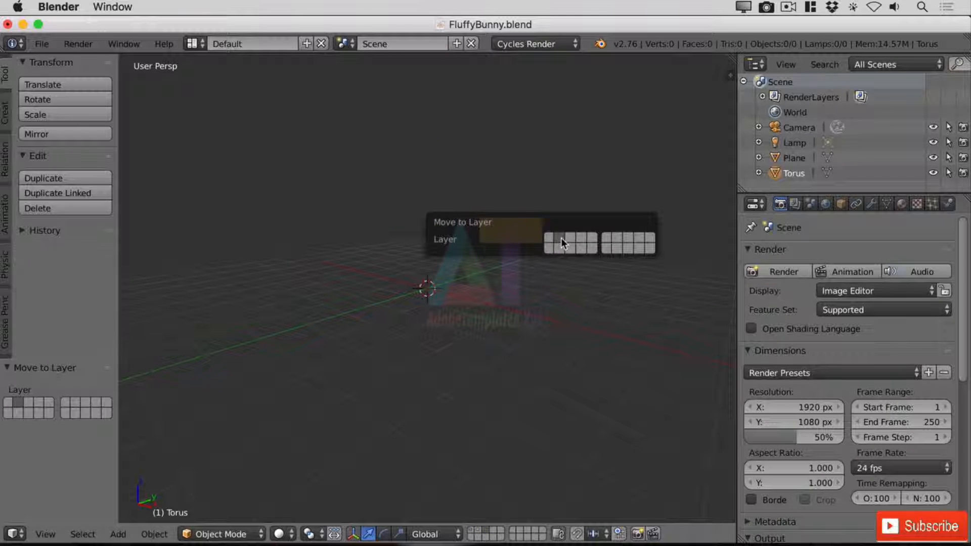
Show the torus's layer 2, display it together with the plane's layer 1, and return to layer 1 alone
{"action": "left_click", "coordinate": [478, 531]}
{"action": "middle_click_drag", "start_coordinate": [414, 238], "coordinate": [473, 274]}
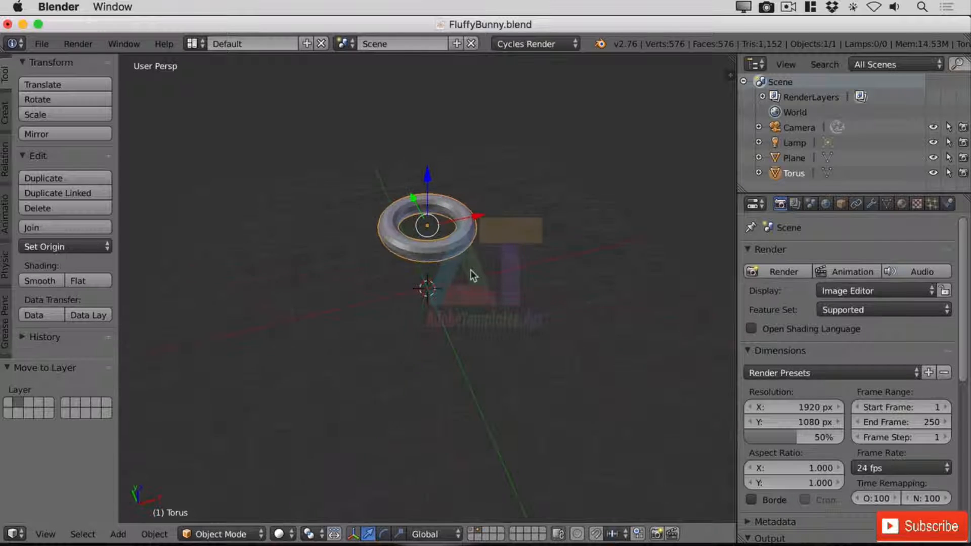
{"action": "key", "text": "shift"}
{"action": "left_click", "coordinate": [474, 535], "text": "shift"}
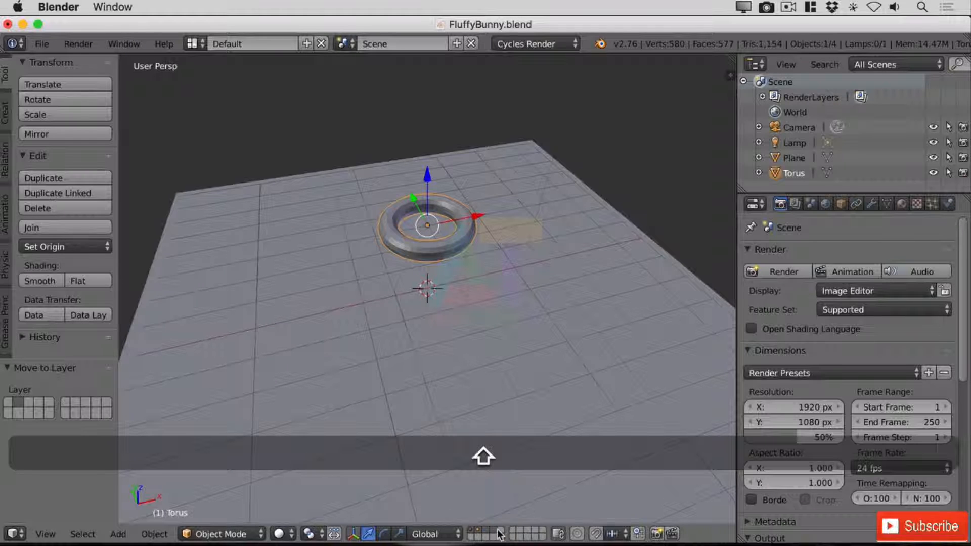
{"action": "left_click", "coordinate": [470, 534], "text": "shift"}
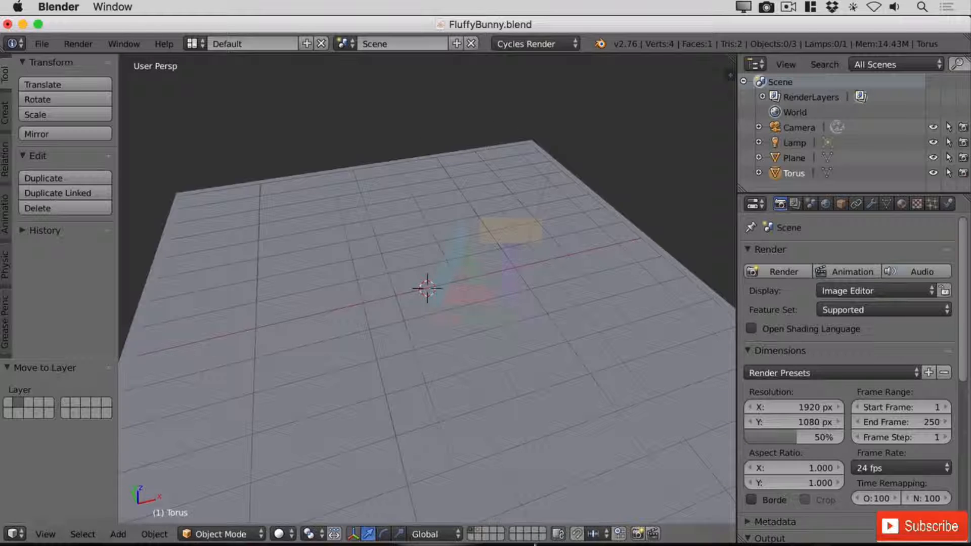
Render an image with only the empty layer 3 visible and return to the 3D view
{"action": "left_click", "coordinate": [487, 534]}
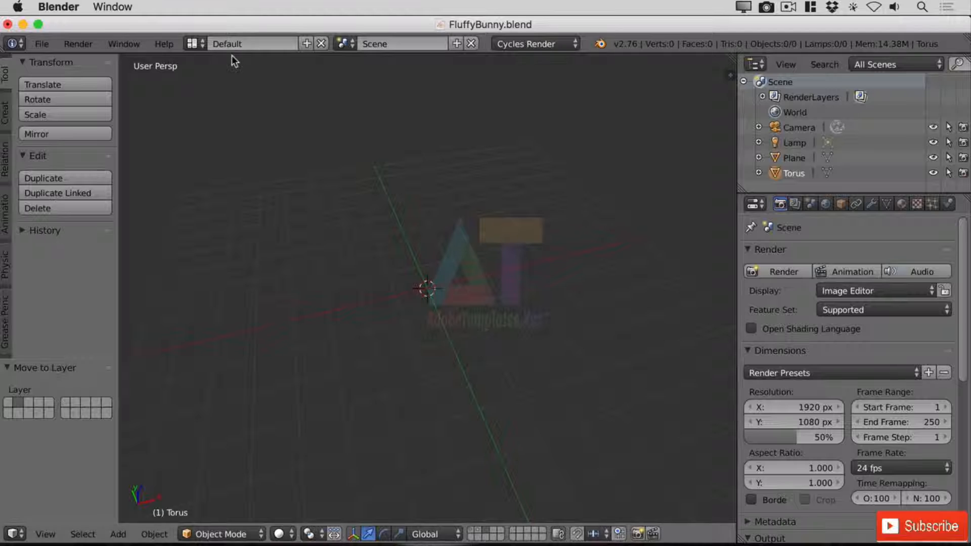
{"action": "left_click", "coordinate": [78, 44]}
{"action": "left_click", "coordinate": [109, 62]}
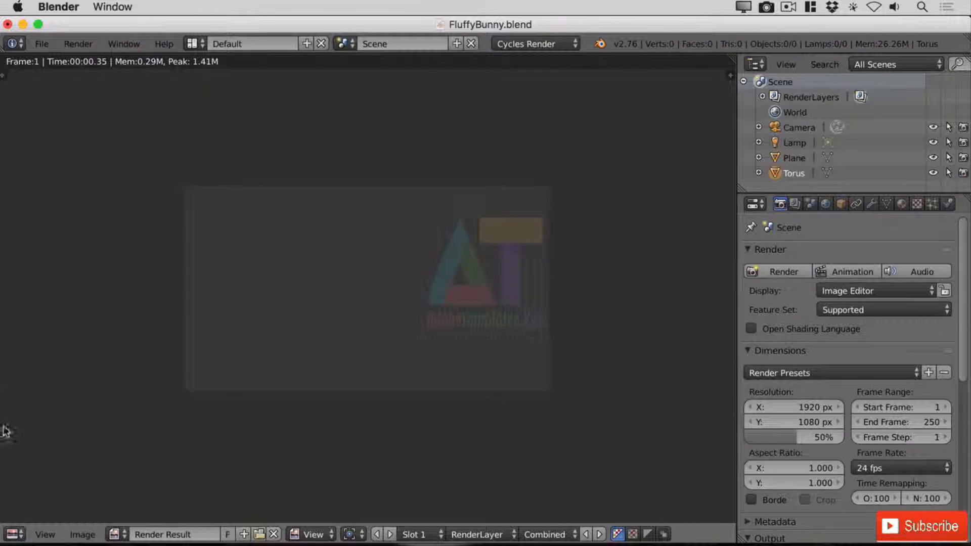
{"action": "left_click", "coordinate": [15, 532]}
{"action": "left_click", "coordinate": [42, 516]}
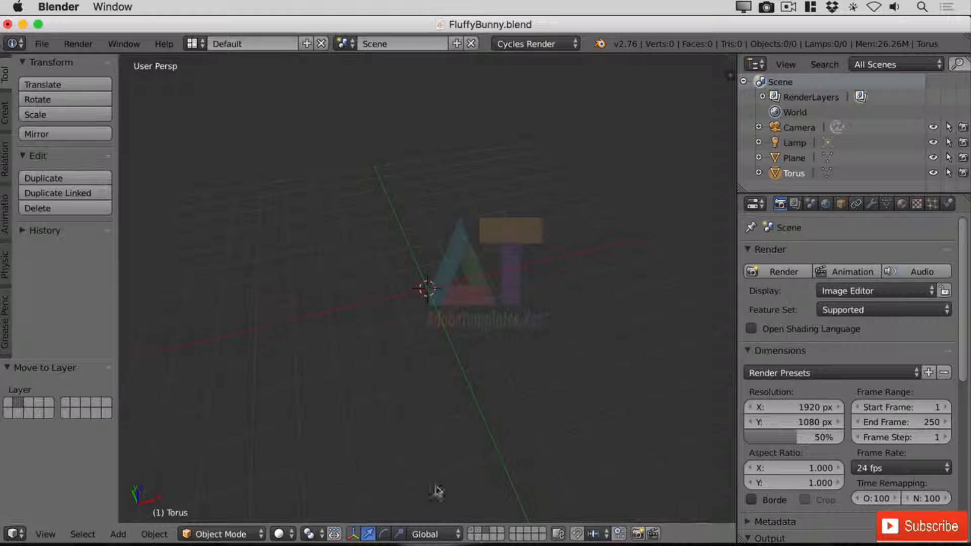
Render an image with only the torus's layer 2 visible and return to the 3D view
{"action": "left_click", "coordinate": [477, 533]}
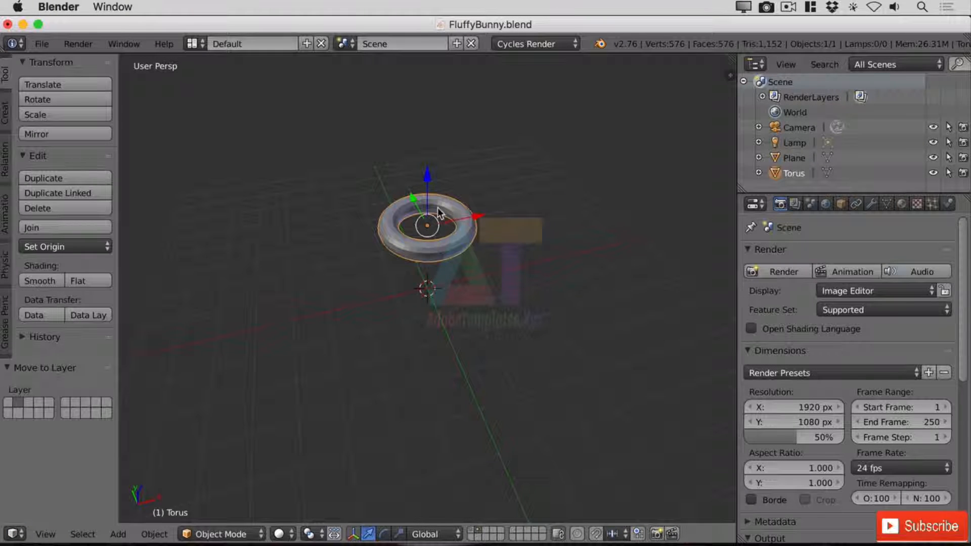
{"action": "left_click", "coordinate": [78, 43]}
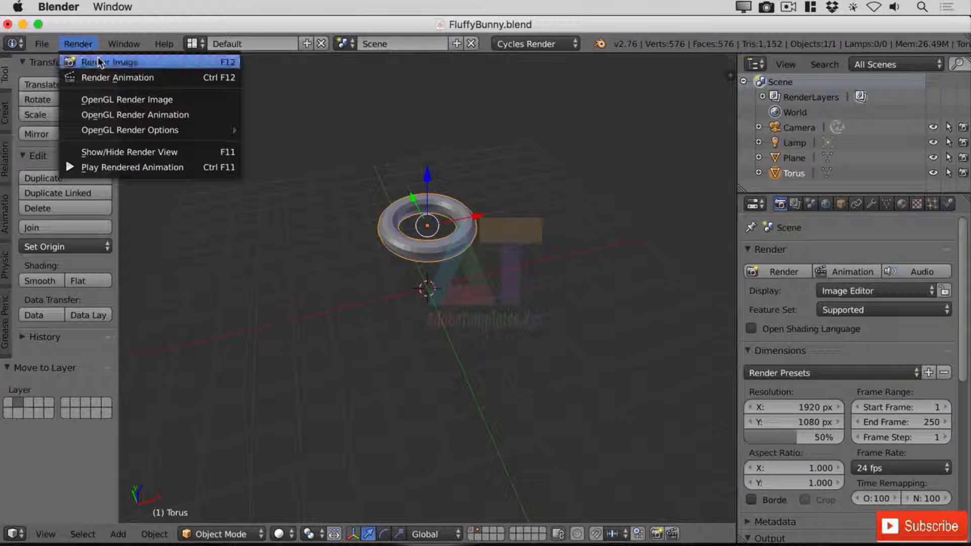
{"action": "left_click", "coordinate": [99, 59]}
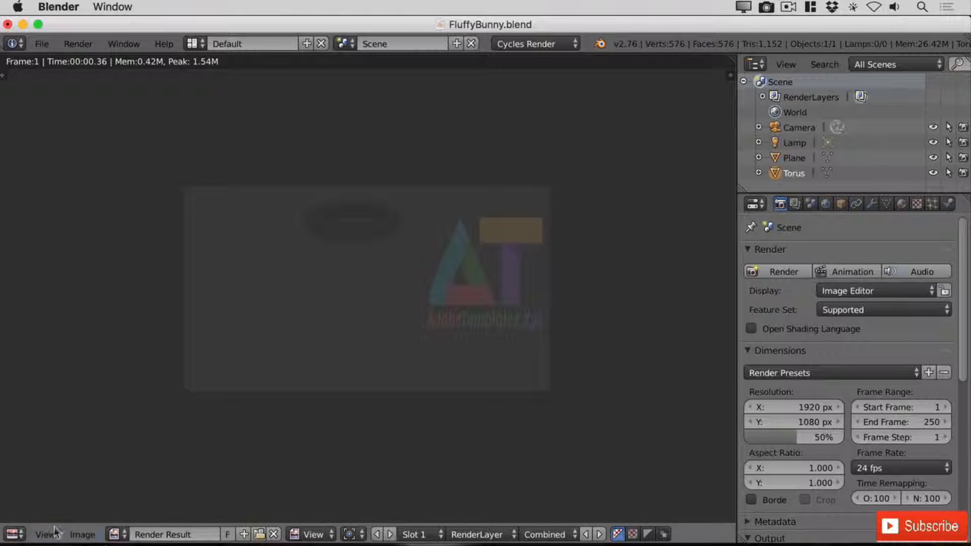
{"action": "left_click", "coordinate": [14, 535]}
{"action": "left_click", "coordinate": [36, 514]}
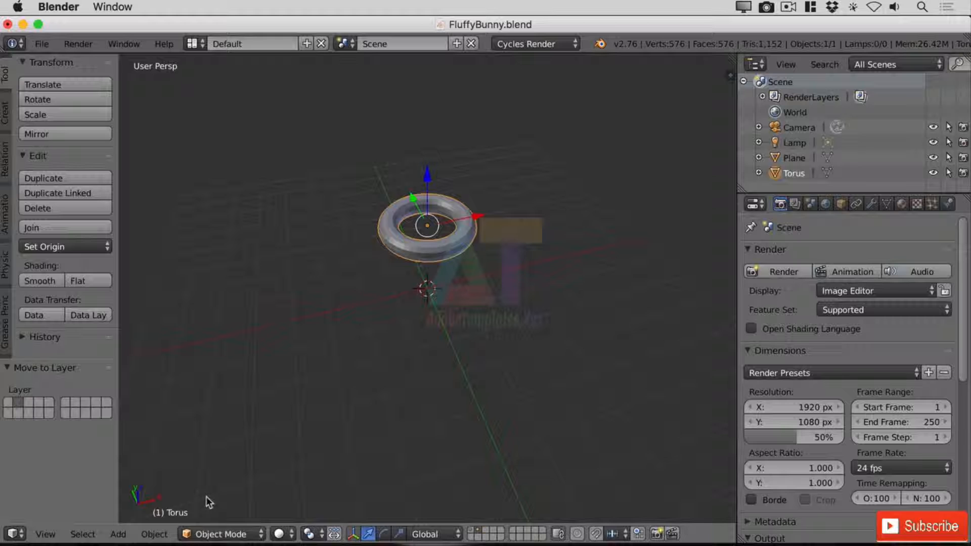
Make layers 1 and 2 visible together, render an image of the torus and plane, and return to the 3D view
{"action": "left_click", "coordinate": [474, 532]}
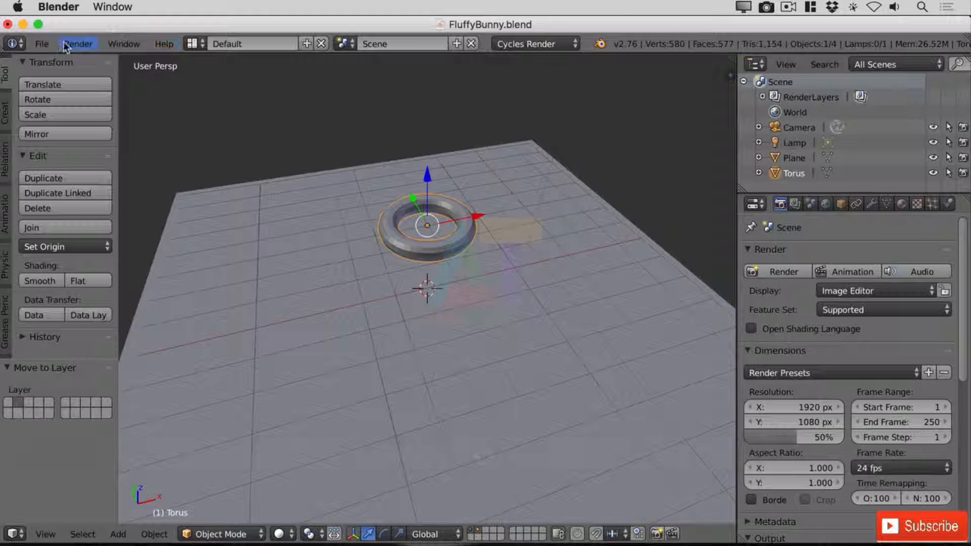
{"action": "left_click", "coordinate": [93, 44]}
{"action": "left_click", "coordinate": [110, 63]}
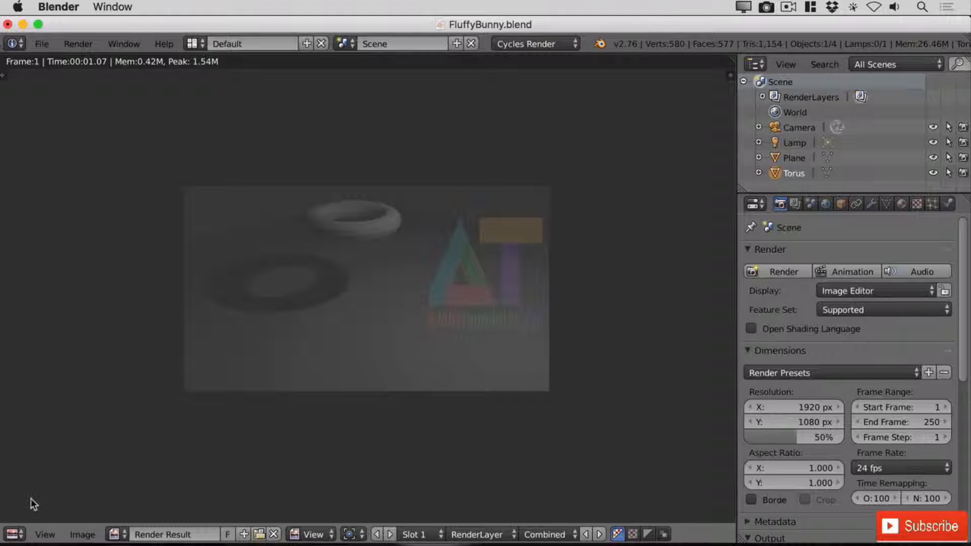
{"action": "left_click", "coordinate": [14, 535]}
{"action": "left_click", "coordinate": [42, 516]}
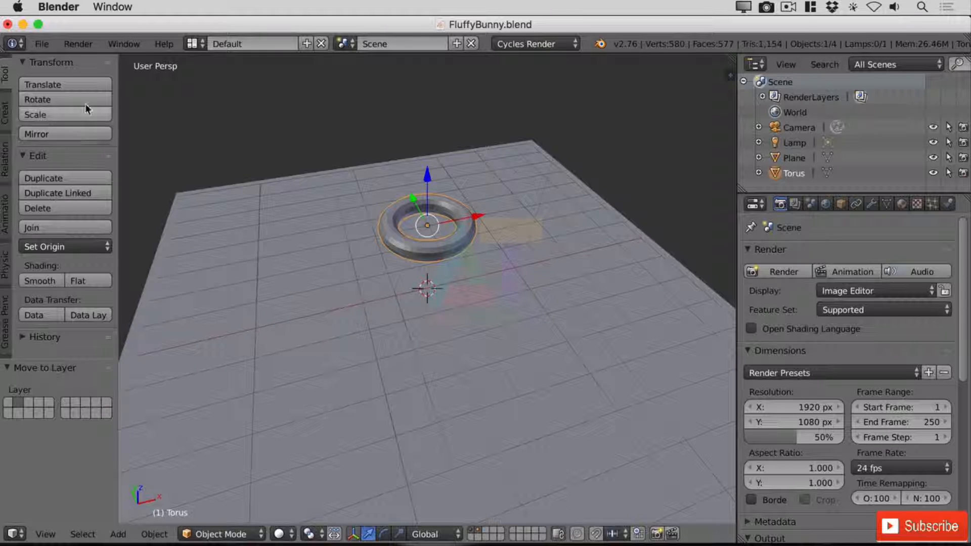
Enable the 3D View: Layer Management add-on in the user preferences and save the user settings
{"action": "left_click", "coordinate": [44, 47]}
{"action": "left_click", "coordinate": [159, 214]}
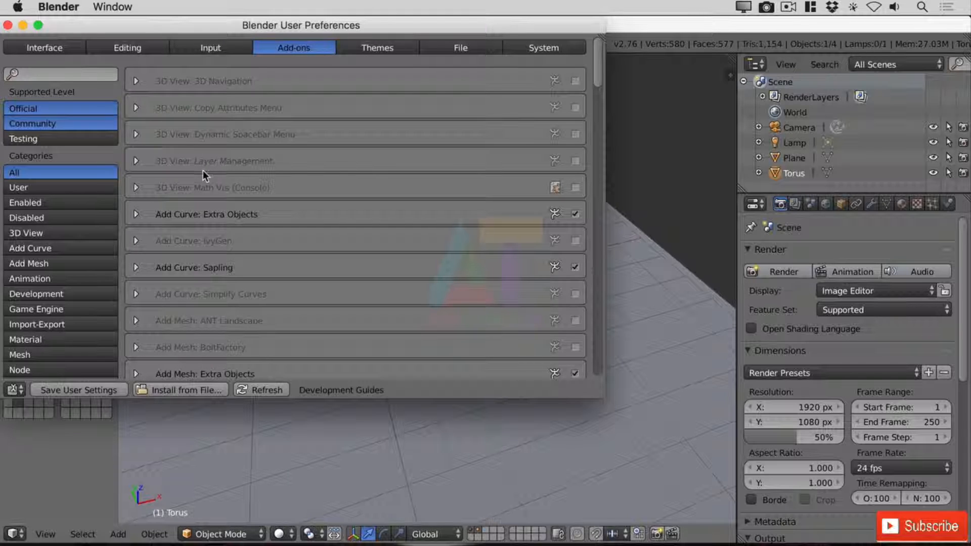
{"action": "left_click", "coordinate": [575, 161]}
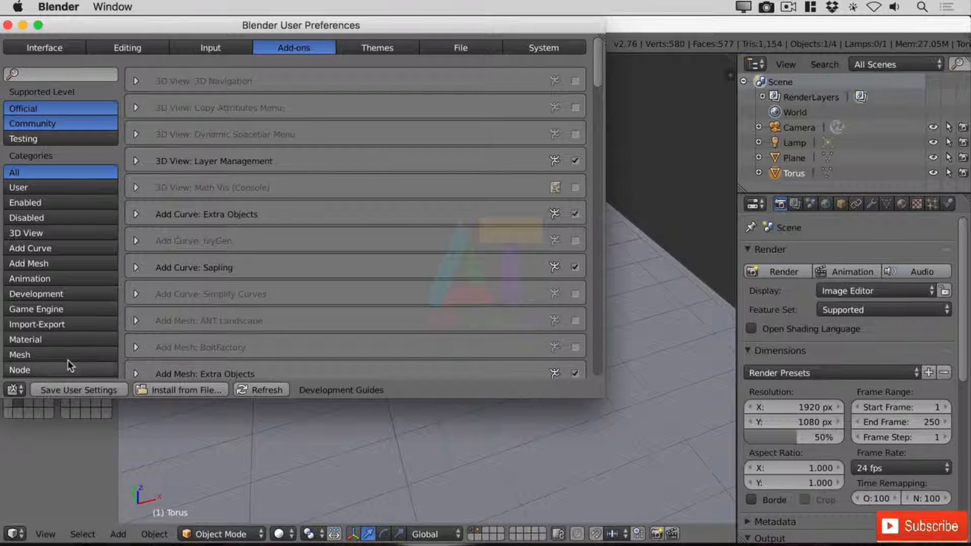
{"action": "left_click", "coordinate": [63, 391]}
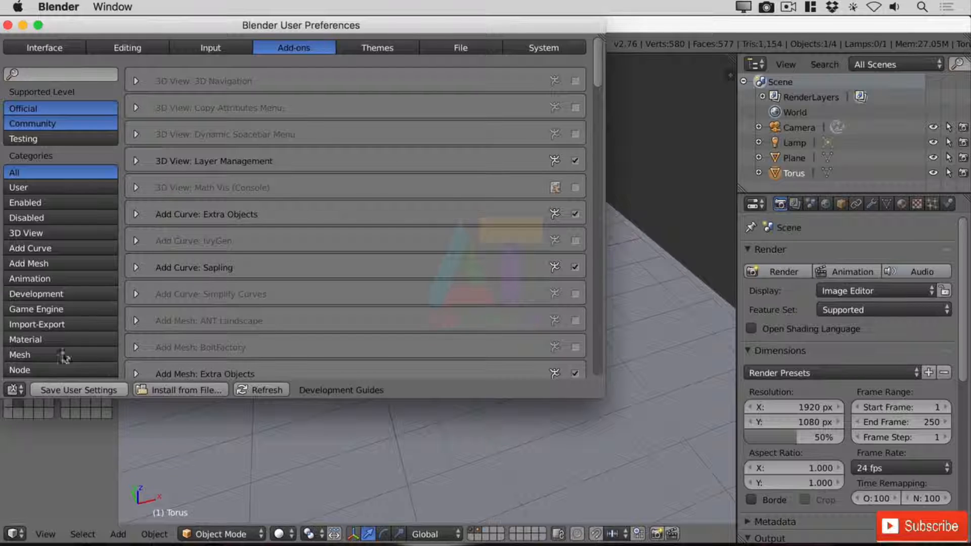
{"action": "left_click", "coordinate": [8, 25]}
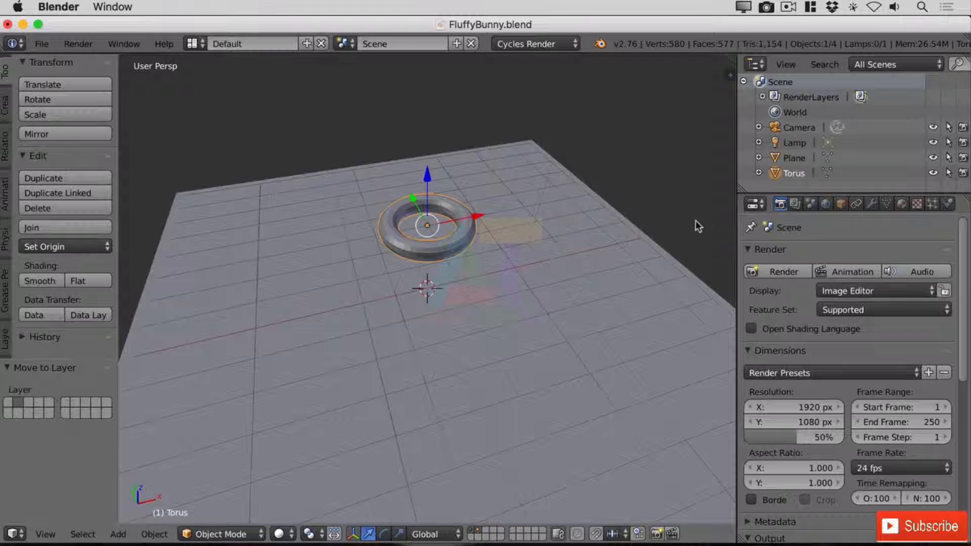
Widen the tool shelf and display the Layer Management add-on's list of layers
{"action": "left_click_drag", "start_coordinate": [118, 267], "coordinate": [378, 286]}
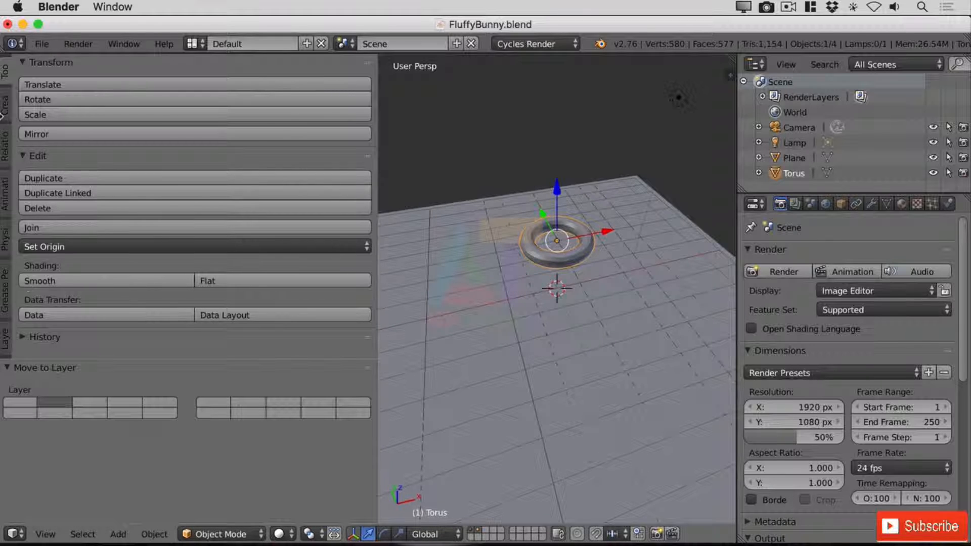
{"action": "left_click", "coordinate": [6, 352]}
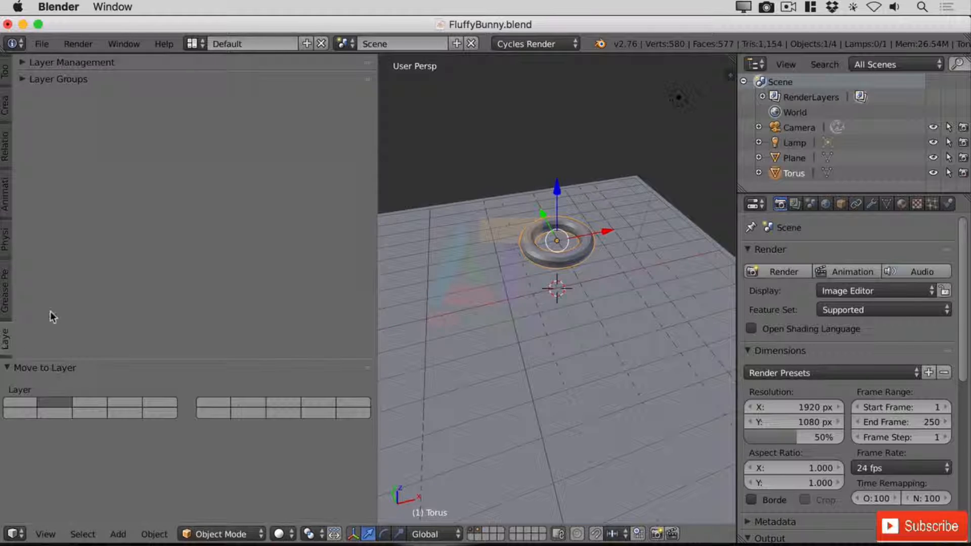
{"action": "left_click", "coordinate": [26, 66]}
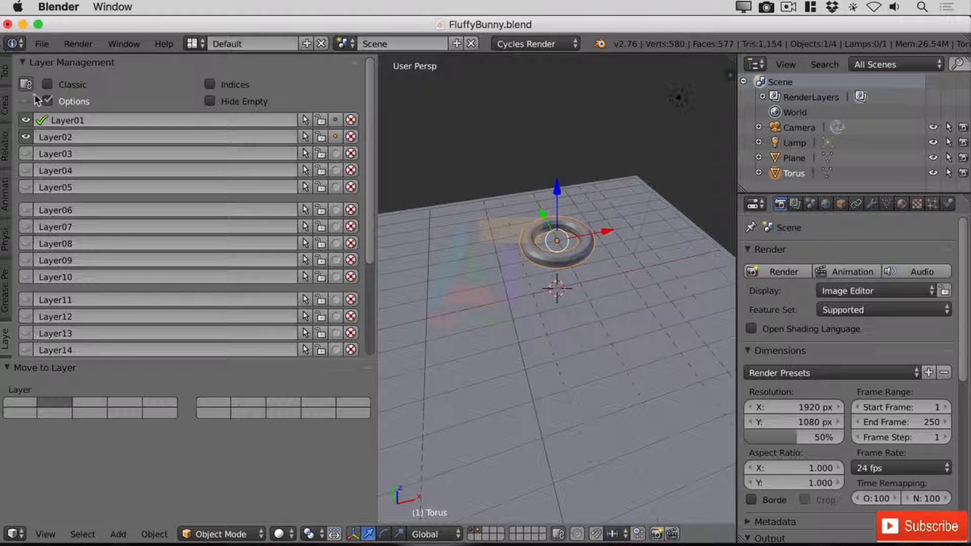
Inspect the add-on's Layer Groups section, collapse it, and return to the list of individual layers
{"action": "left_click", "coordinate": [22, 65]}
{"action": "left_click", "coordinate": [22, 79]}
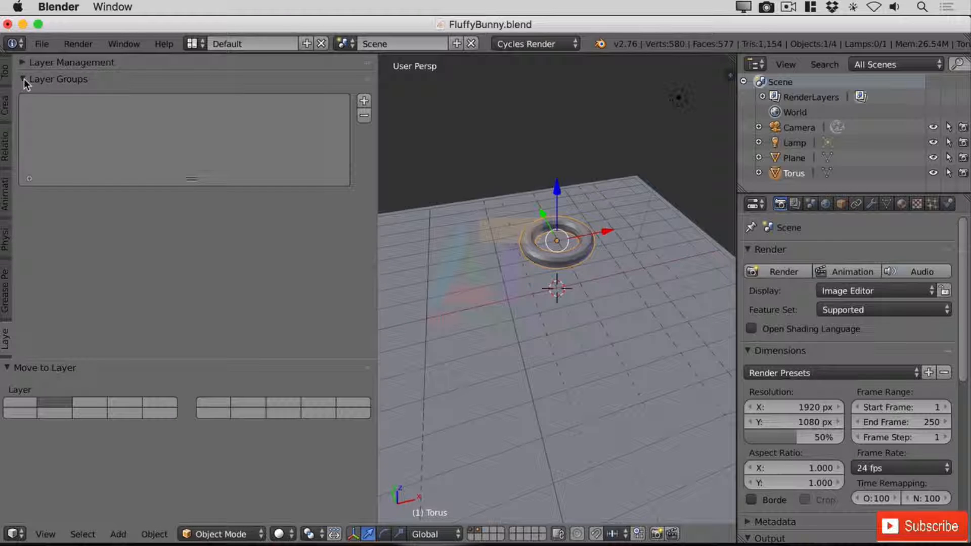
{"action": "left_click", "coordinate": [22, 80]}
{"action": "left_click", "coordinate": [23, 79]}
{"action": "left_click", "coordinate": [23, 80]}
{"action": "left_click", "coordinate": [22, 62]}
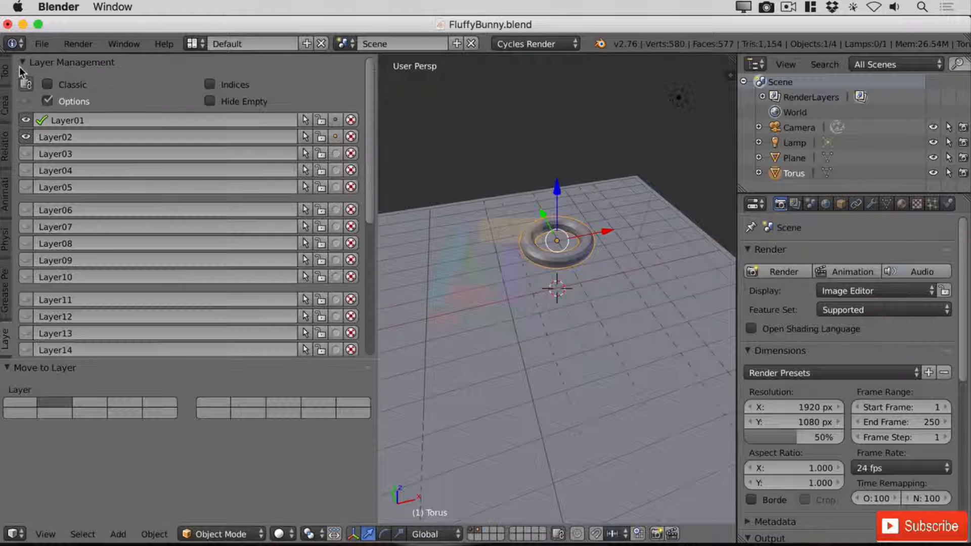
Rename Layer01 as Plane and Layer02 as Doughnut
{"action": "double_click", "coordinate": [95, 123]}
{"action": "type", "text": "Plane"}
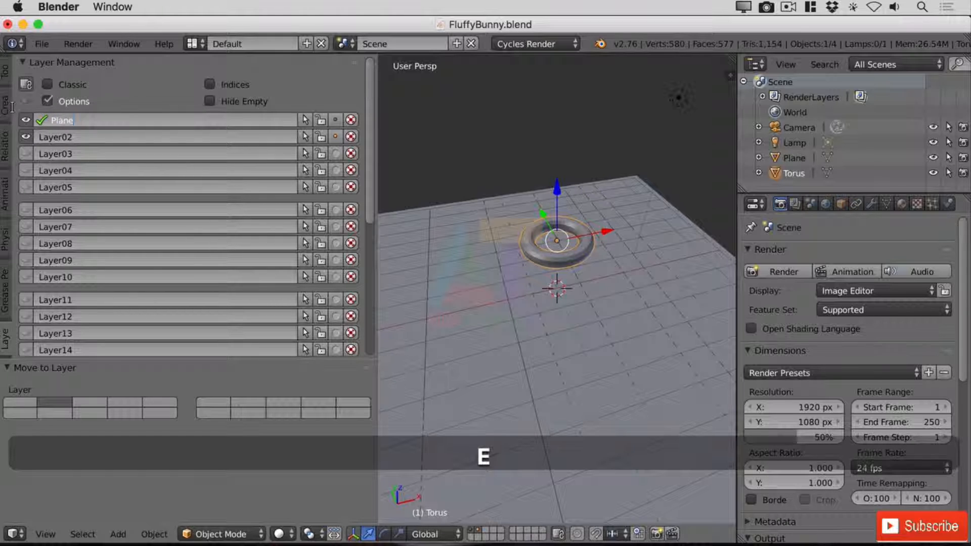
{"action": "key", "text": "Return"}
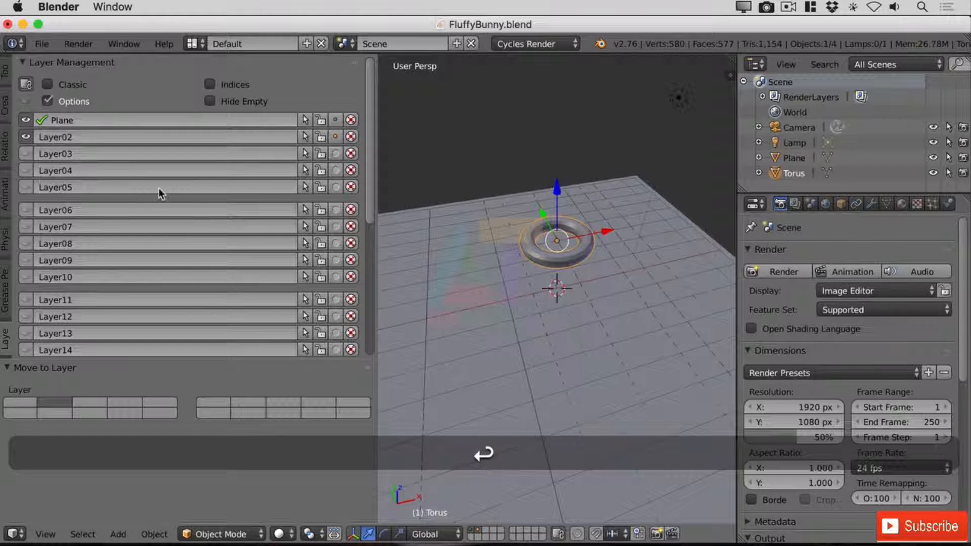
{"action": "double_click", "coordinate": [88, 137]}
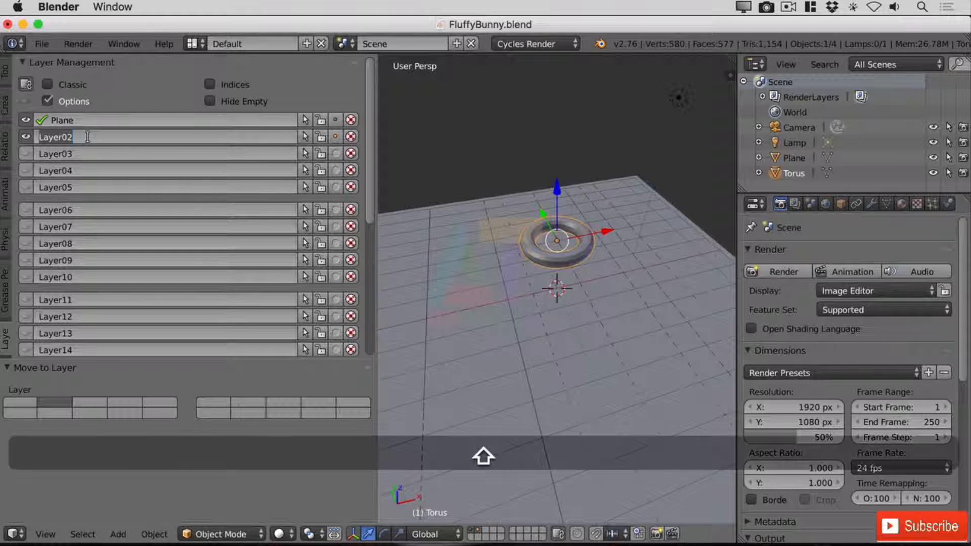
{"action": "type", "text": "Doughnut"}
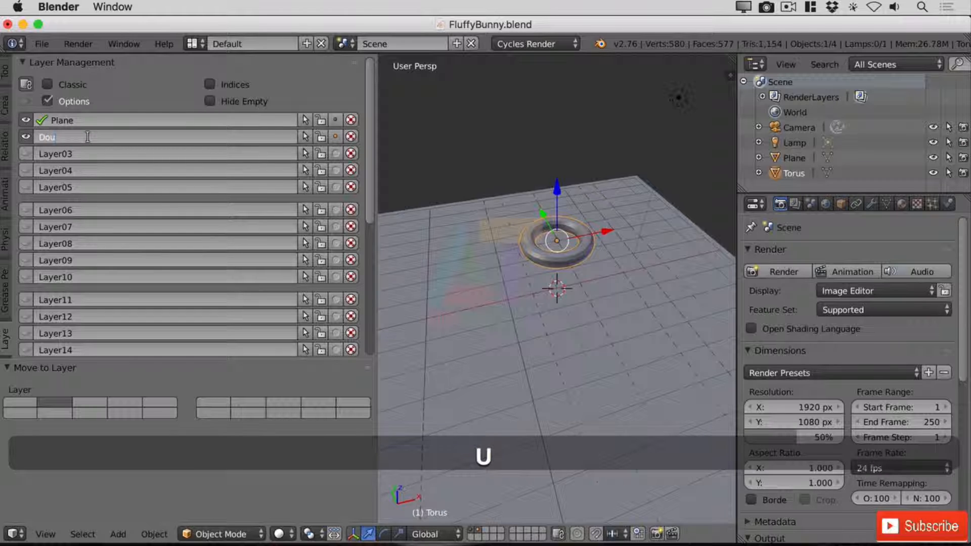
{"action": "key", "text": "Return"}
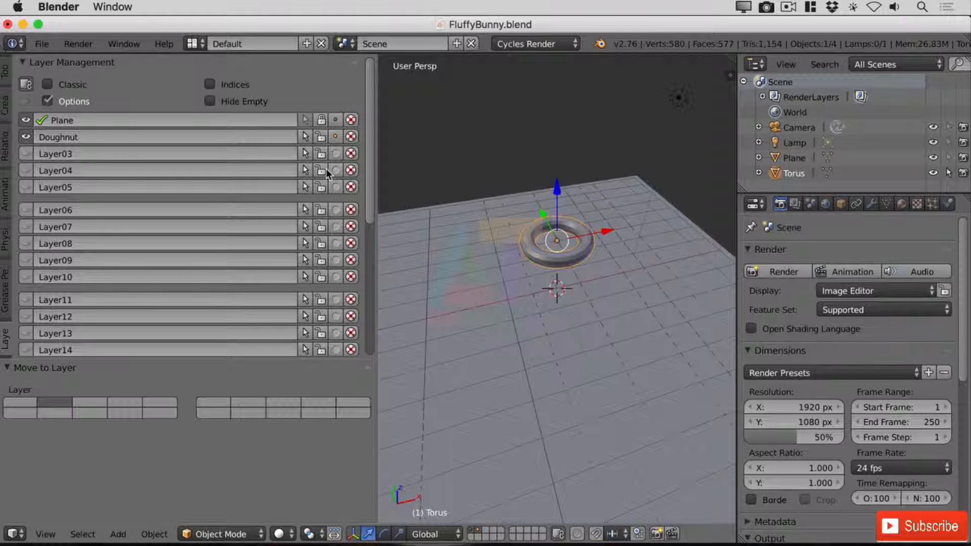
Try out layer locking by locking the Plane and Doughnut layers and unlocking both again
{"action": "left_click", "coordinate": [310, 121]}
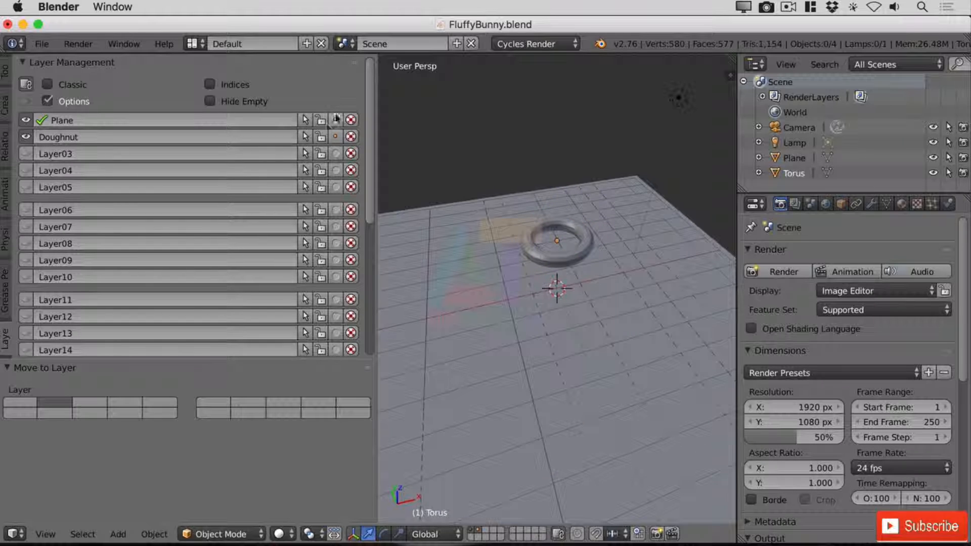
{"action": "left_click", "coordinate": [324, 123]}
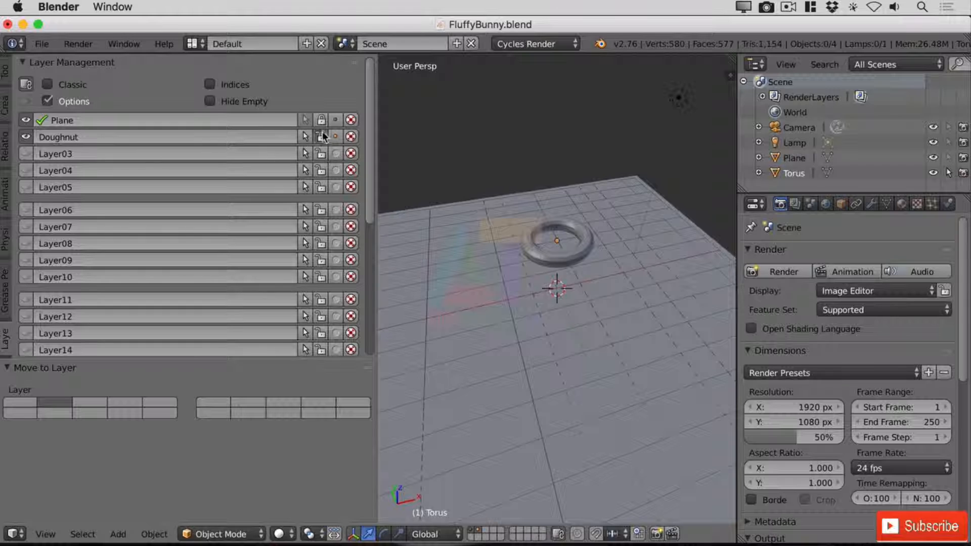
{"action": "left_click", "coordinate": [323, 136]}
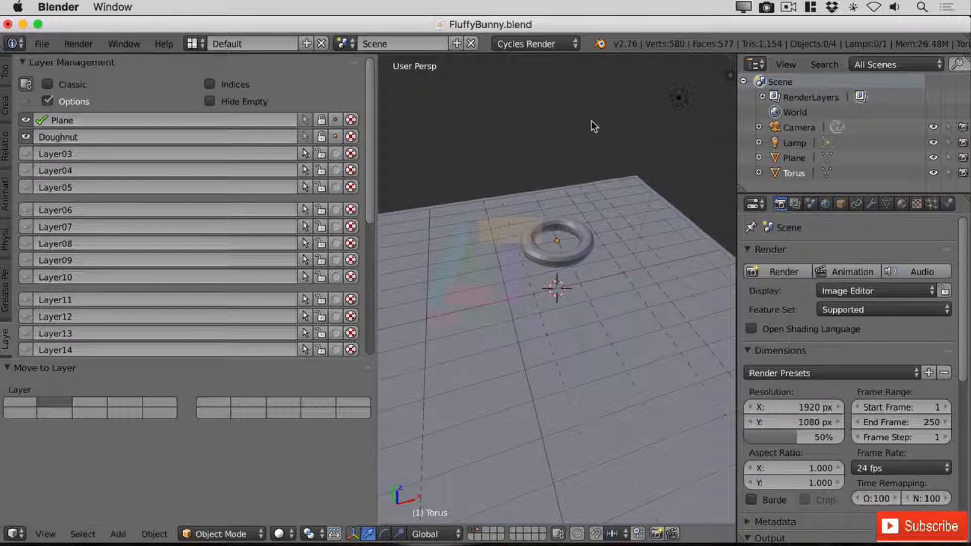
{"action": "left_click", "coordinate": [321, 136]}
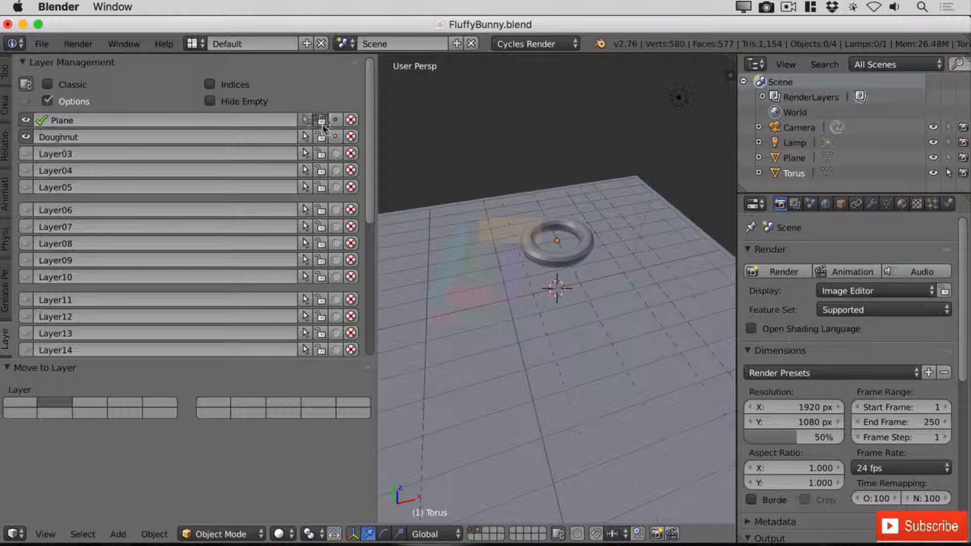
{"action": "left_click", "coordinate": [322, 120]}
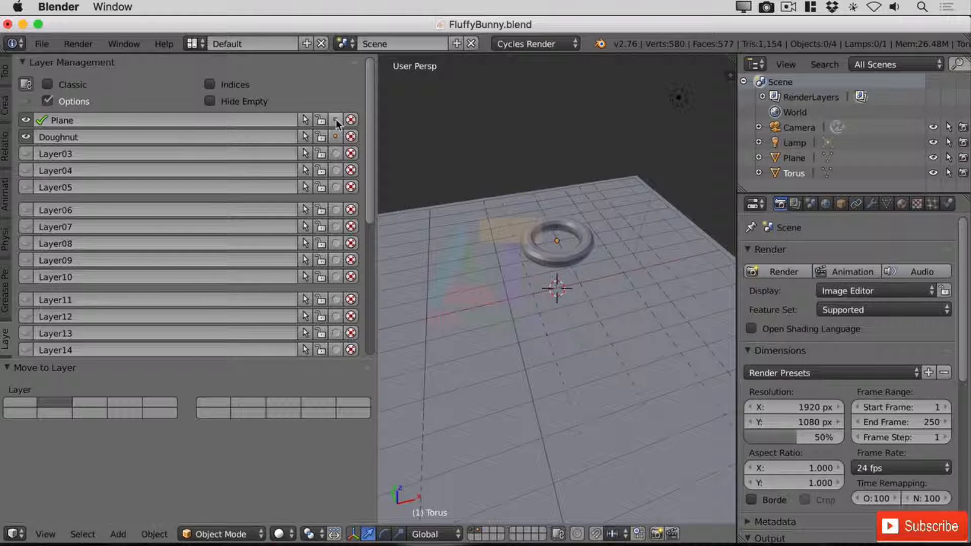
Select the torus and move it onto the Plane layer
{"action": "right_click", "coordinate": [535, 244]}
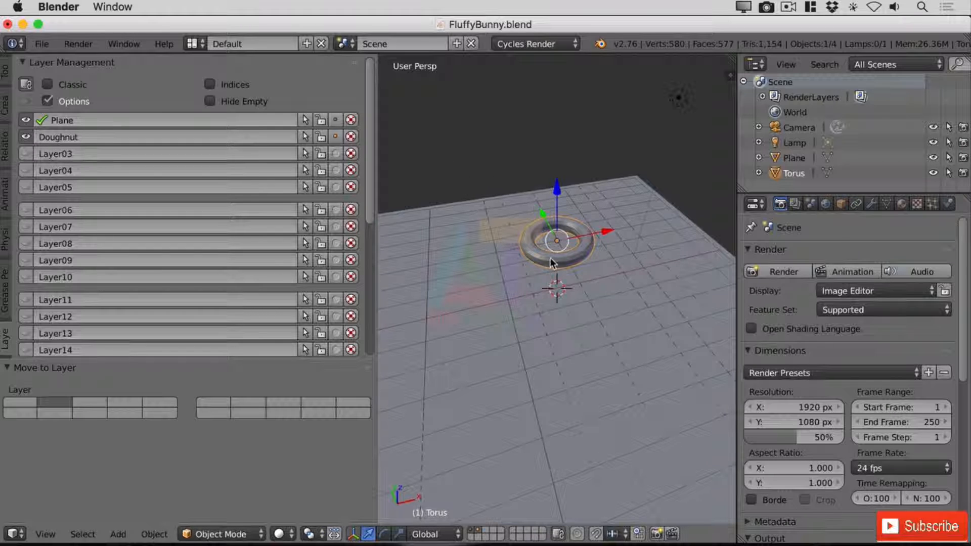
{"action": "right_click", "coordinate": [582, 269]}
{"action": "right_click", "coordinate": [581, 258]}
{"action": "left_click", "coordinate": [334, 120]}
Hide and reshow the Plane layer, and return the torus to the Doughnut layer
{"action": "left_click", "coordinate": [38, 121]}
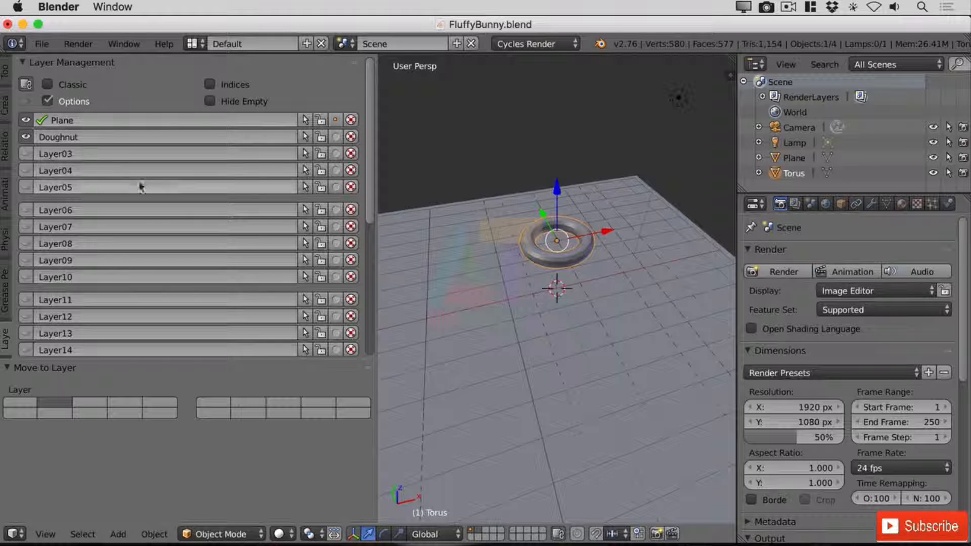
{"action": "left_click", "coordinate": [27, 122]}
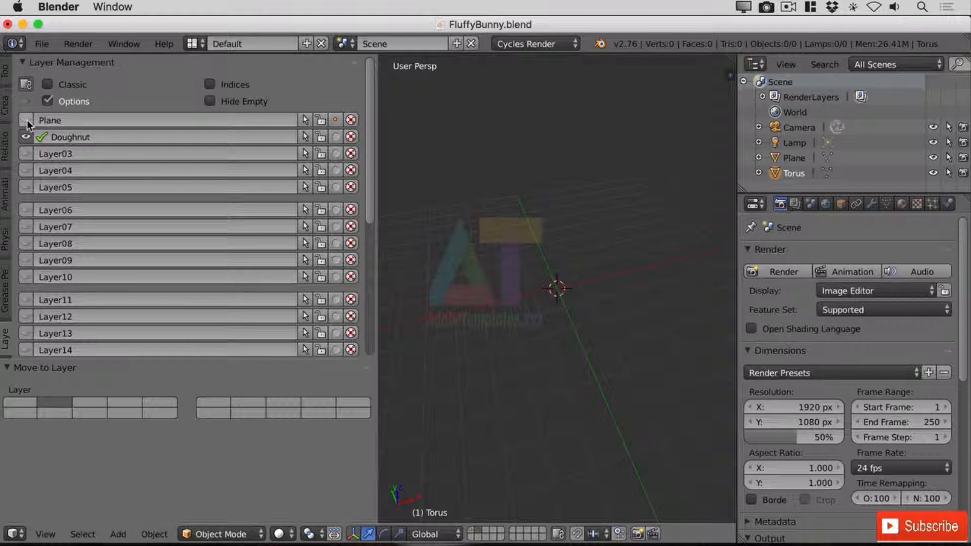
{"action": "left_click", "coordinate": [27, 121]}
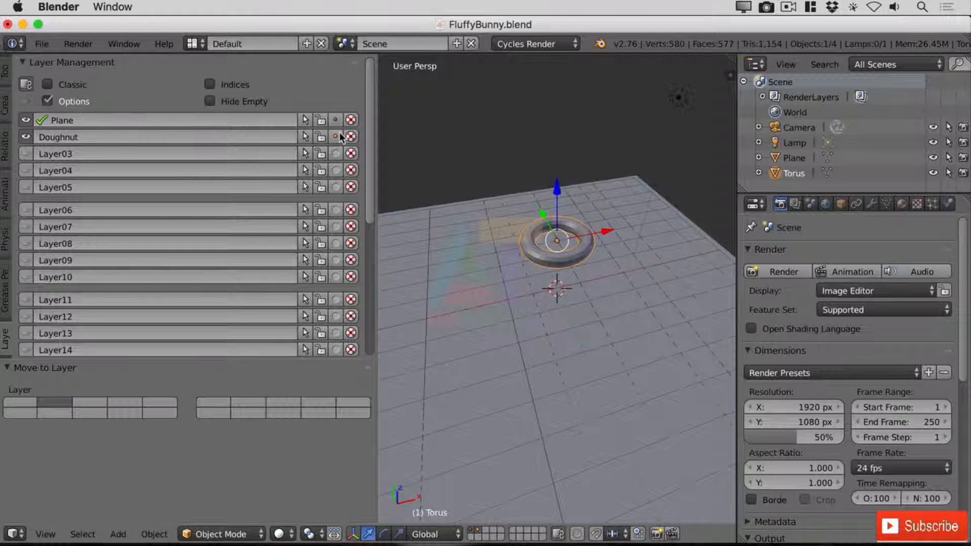
Select the plane, the torus and the lamp in turn to check which layer each one is on
{"action": "right_click", "coordinate": [595, 345]}
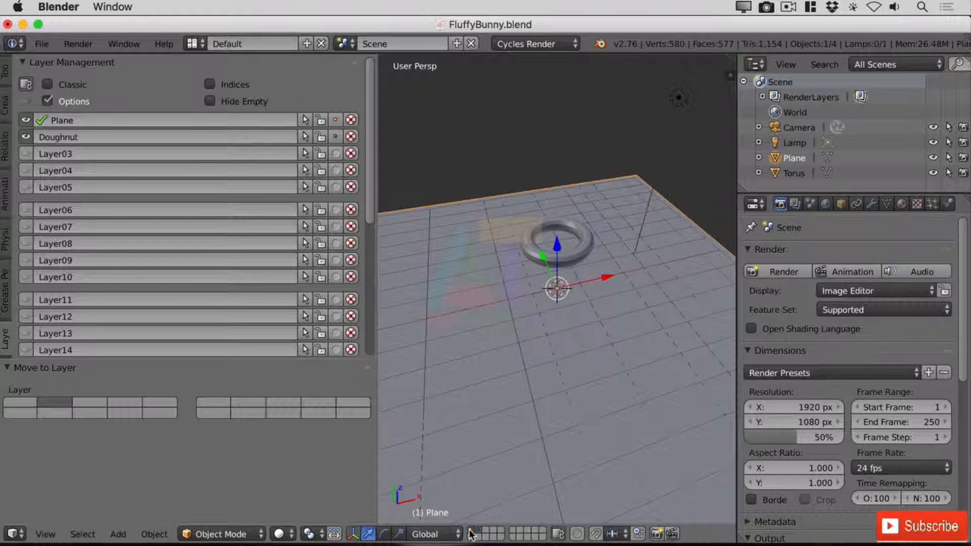
{"action": "right_click", "coordinate": [580, 254]}
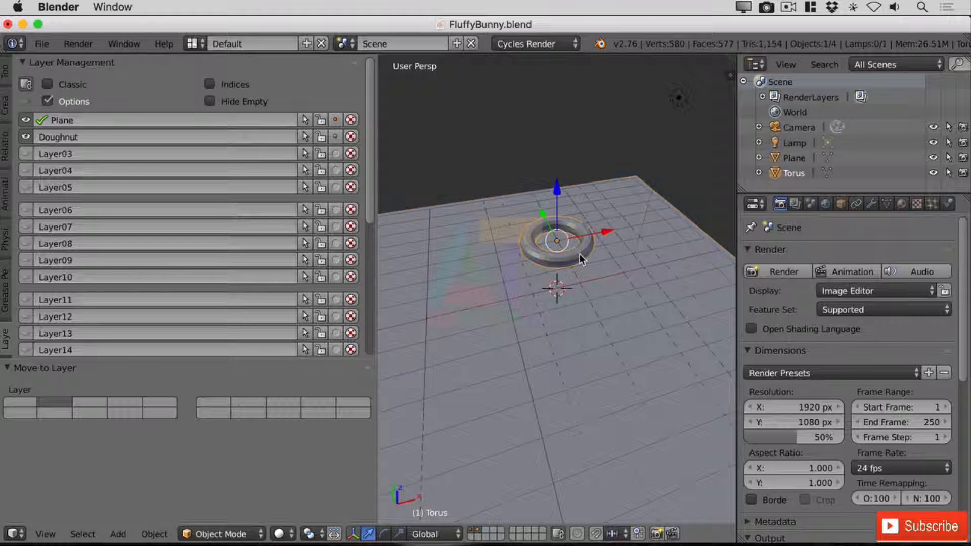
{"action": "right_click", "coordinate": [680, 97]}
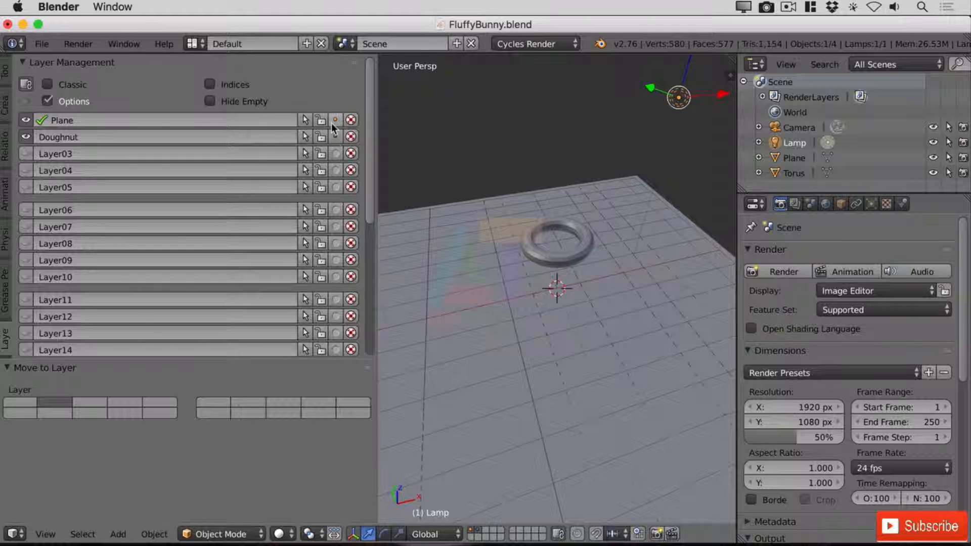